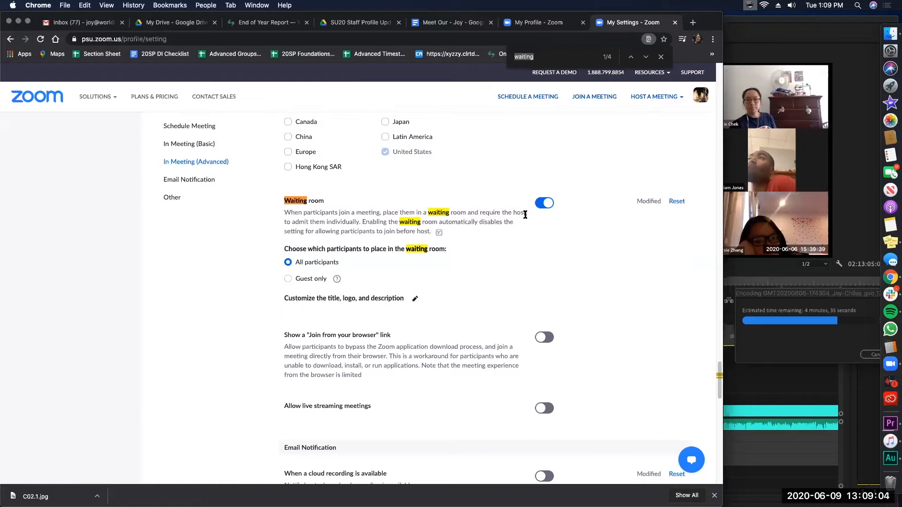
# - Open the waiting room customization for the title, logo, and description
pyautogui.click(275, 282)
pyautogui.scroll(-1, 312, 306)
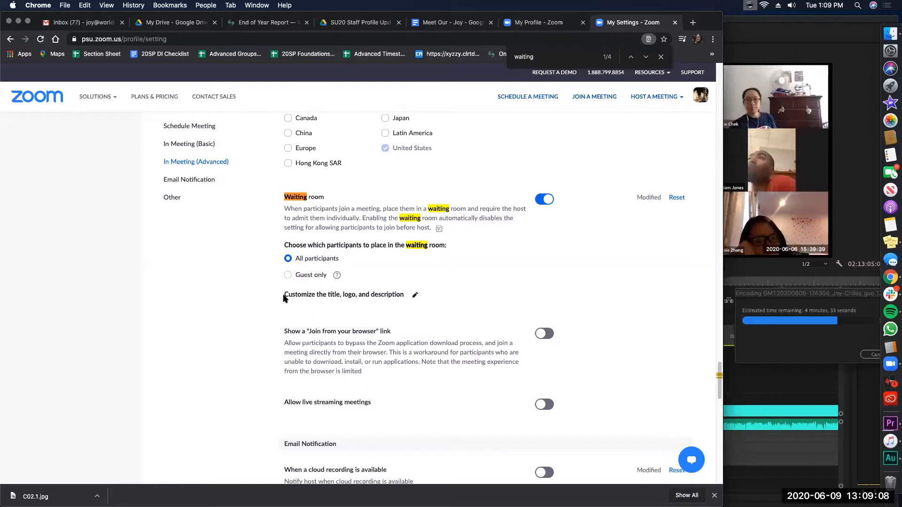
pyautogui.moveTo(290, 296); pyautogui.dragTo(420, 295)
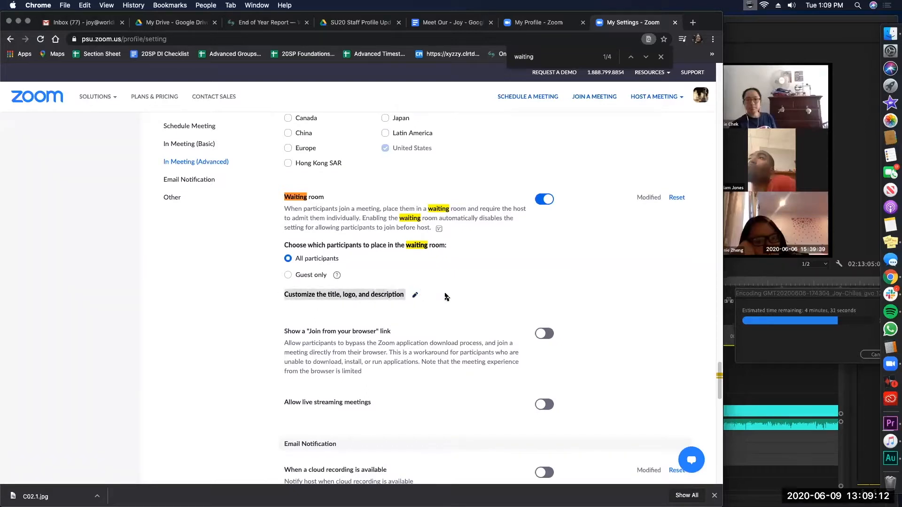
pyautogui.click(429, 295)
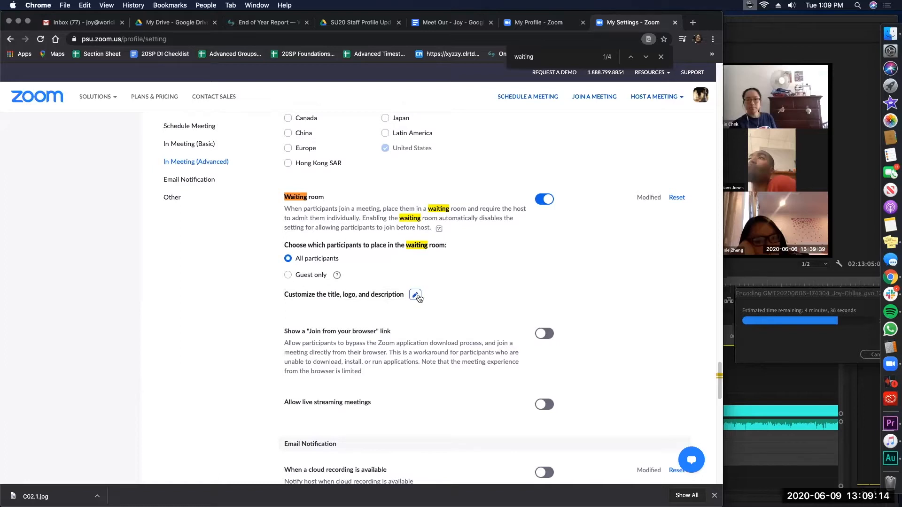
pyautogui.click(415, 295)
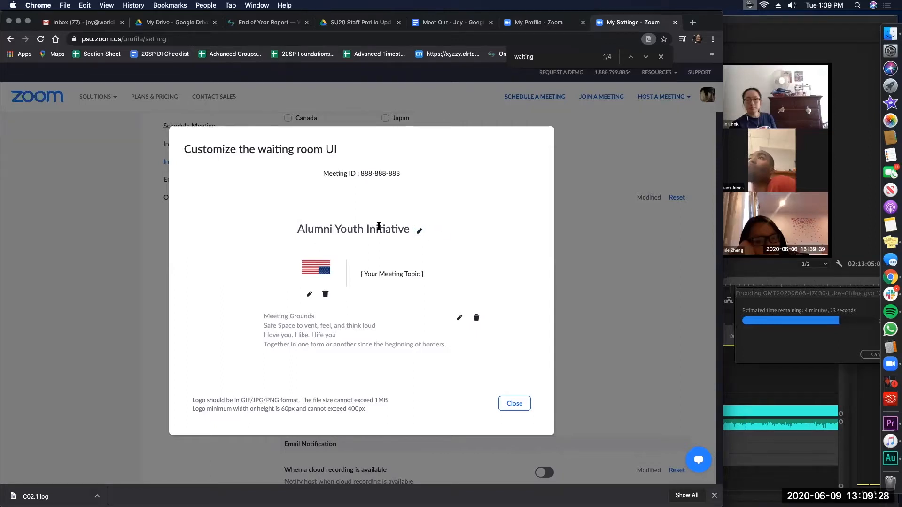
# - Check the character limit of the waiting room title and save the title as "Alumni Youth Initiative"
pyautogui.click(419, 233)
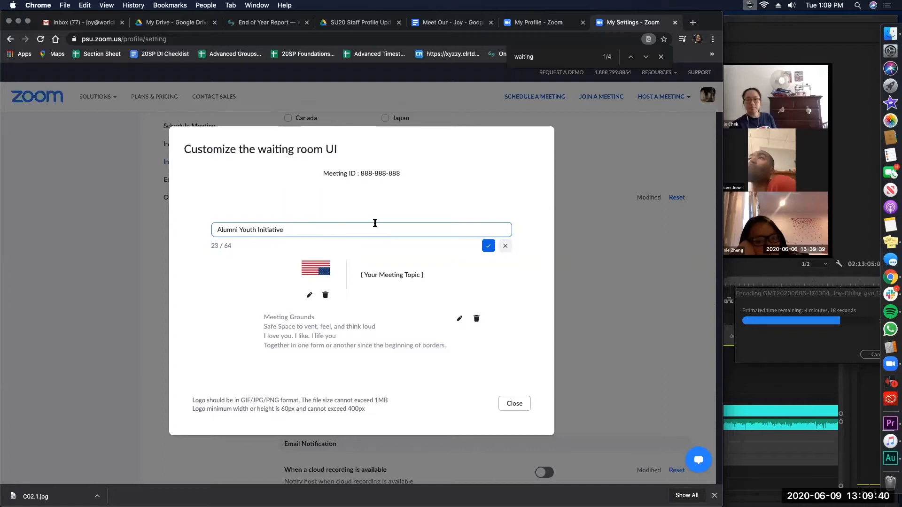
pyautogui.doubleClick(211, 246)
pyautogui.click(226, 257)
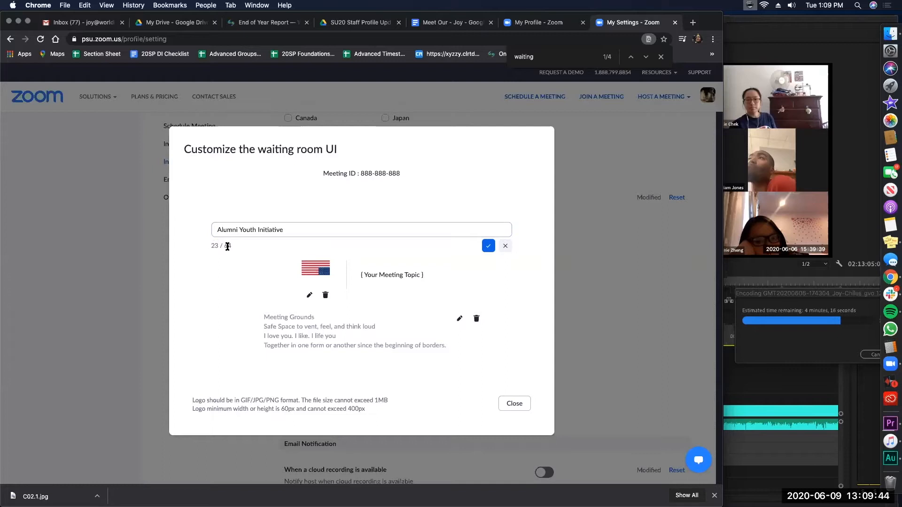
pyautogui.doubleClick(231, 246)
pyautogui.click(488, 246)
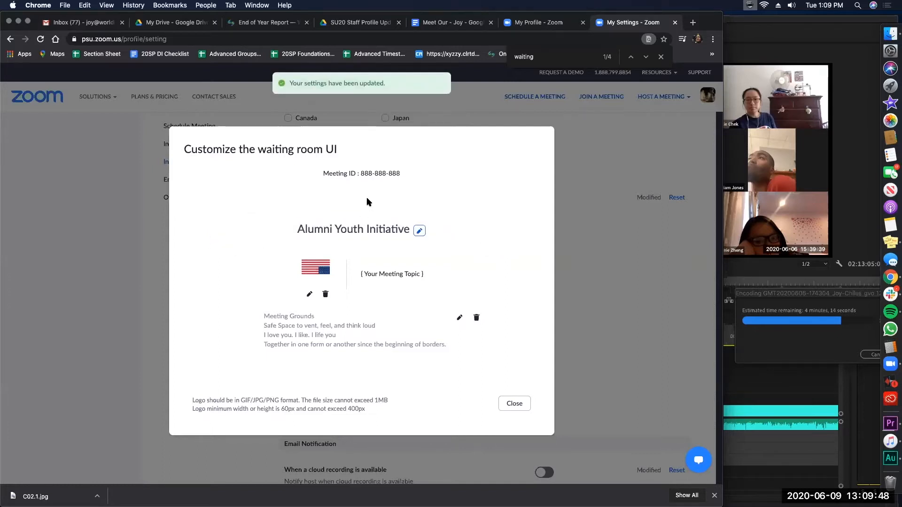
pyautogui.click(419, 230)
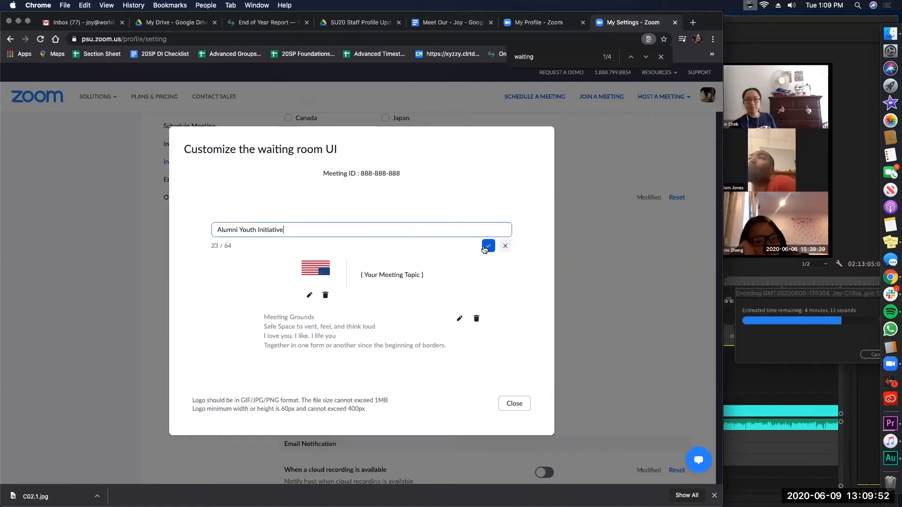
pyautogui.click(486, 247)
pyautogui.click(460, 318)
pyautogui.click(465, 365)
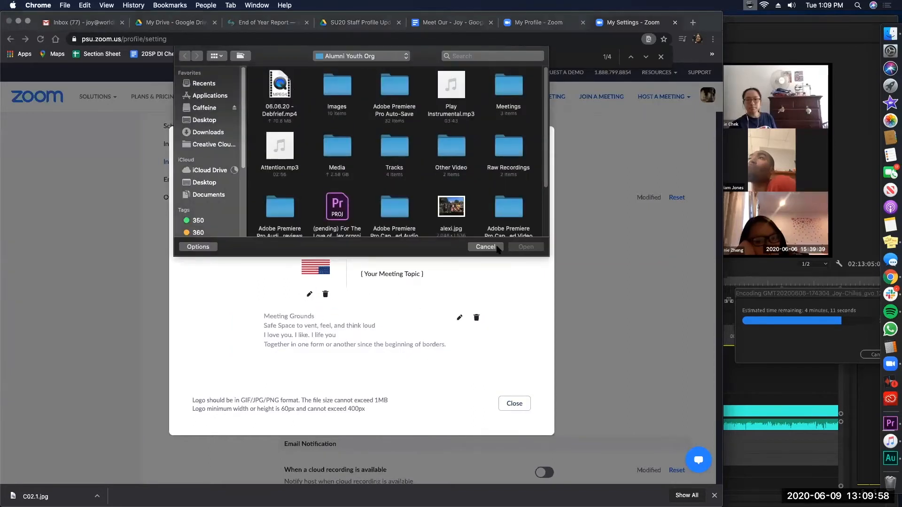
pyautogui.click(498, 246)
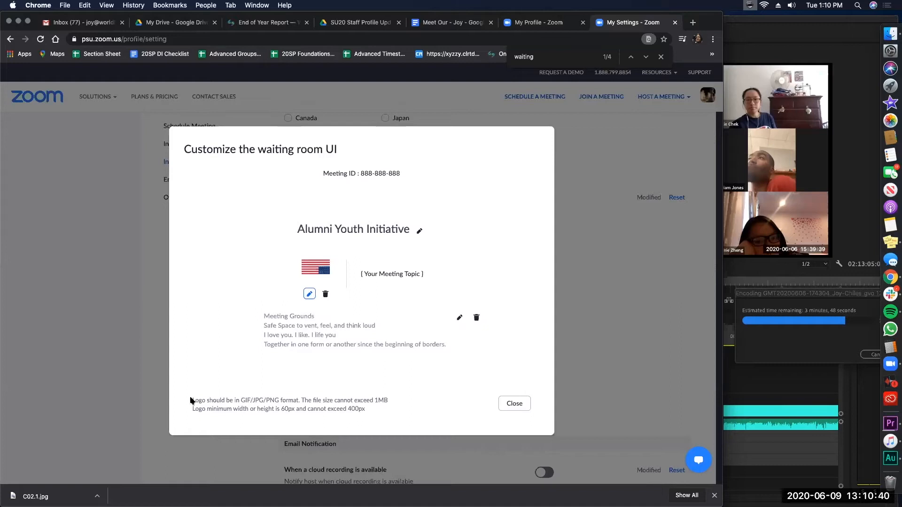
# - Review the file format, file size, and pixel dimension requirements for the waiting room logo
pyautogui.moveTo(193, 399); pyautogui.dragTo(362, 409)
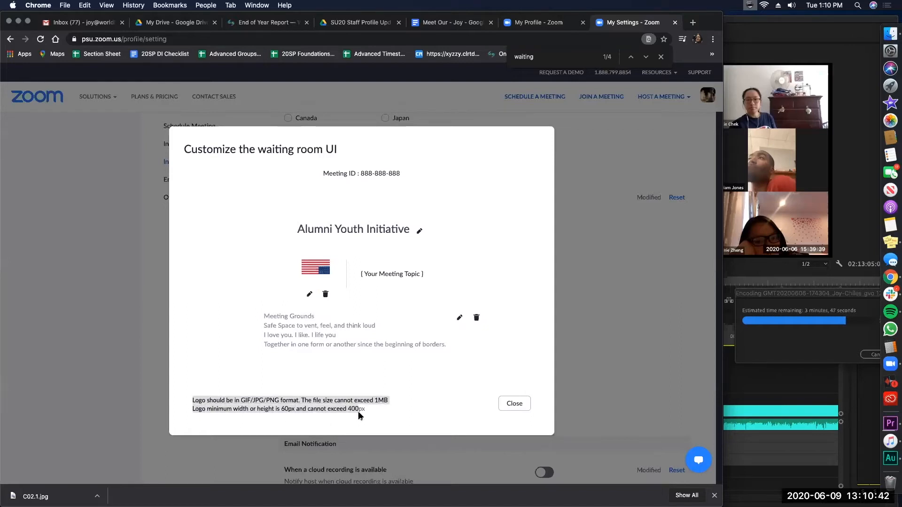
pyautogui.rightClick(362, 415)
pyautogui.click(386, 432)
pyautogui.click(255, 245)
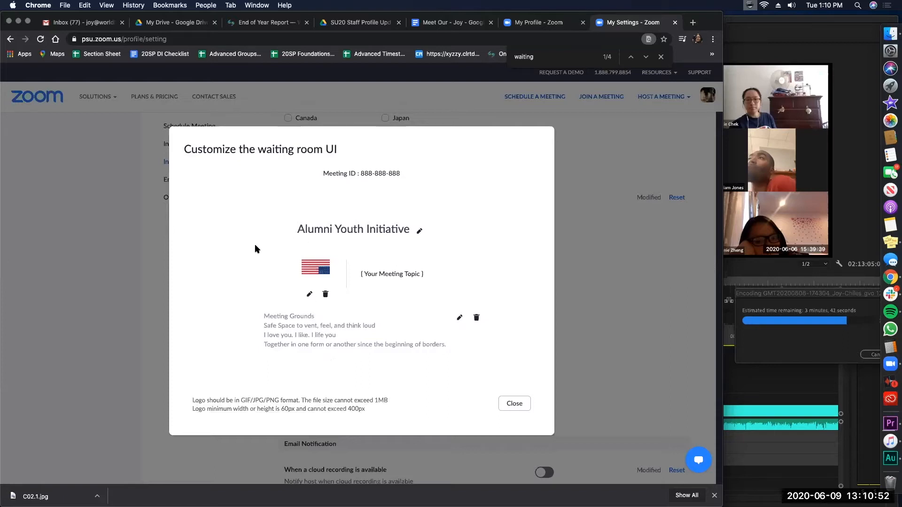
# - Try to replace the waiting room logo with an image file from the computer
pyautogui.click(309, 295)
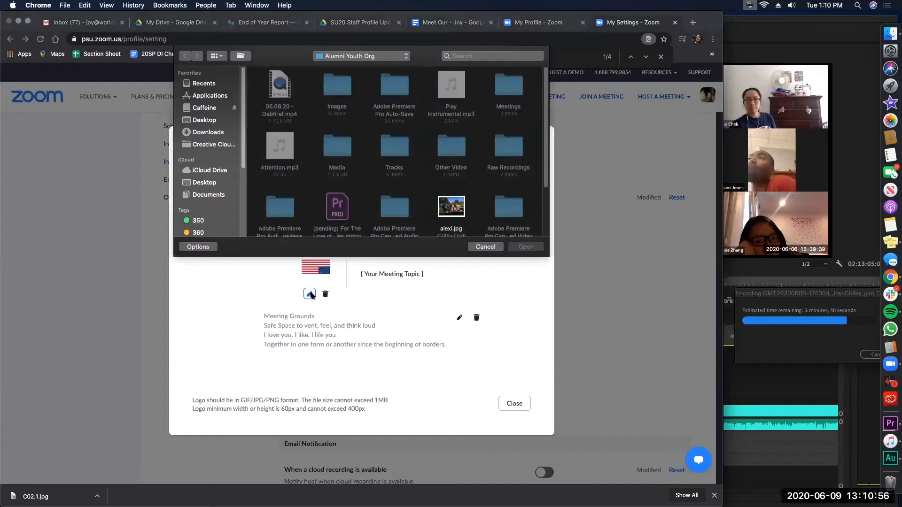
pyautogui.scroll(-1, 359, 205)
pyautogui.scroll(3, 371, 195)
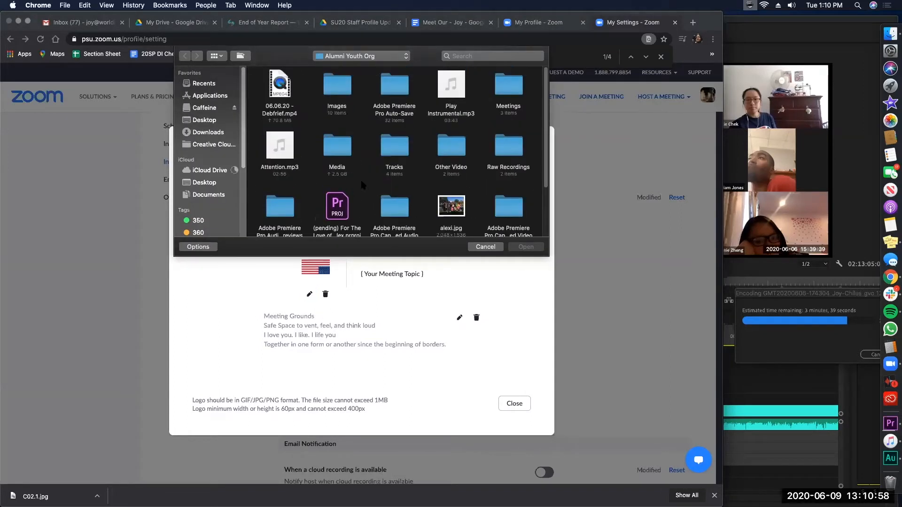
pyautogui.click(200, 121)
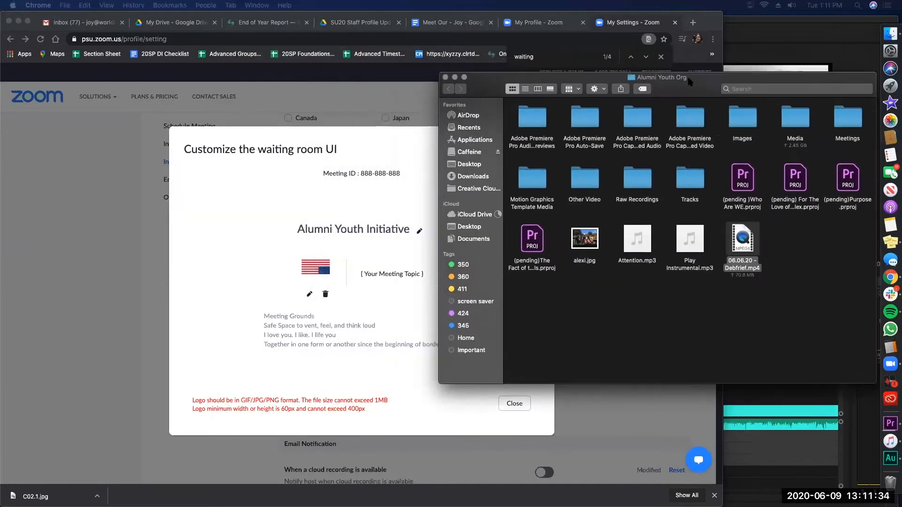
# - Open alexi.jpg from the Alumni Youth Org folder in Preview and bring up its size adjustment settings
pyautogui.moveTo(689, 81); pyautogui.dragTo(710, 85)
pyautogui.click(596, 255)
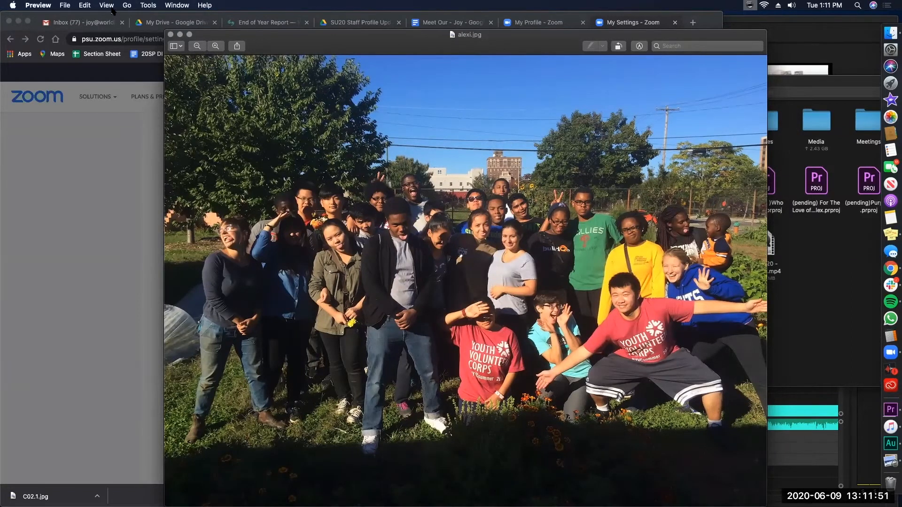
pyautogui.click(146, 5)
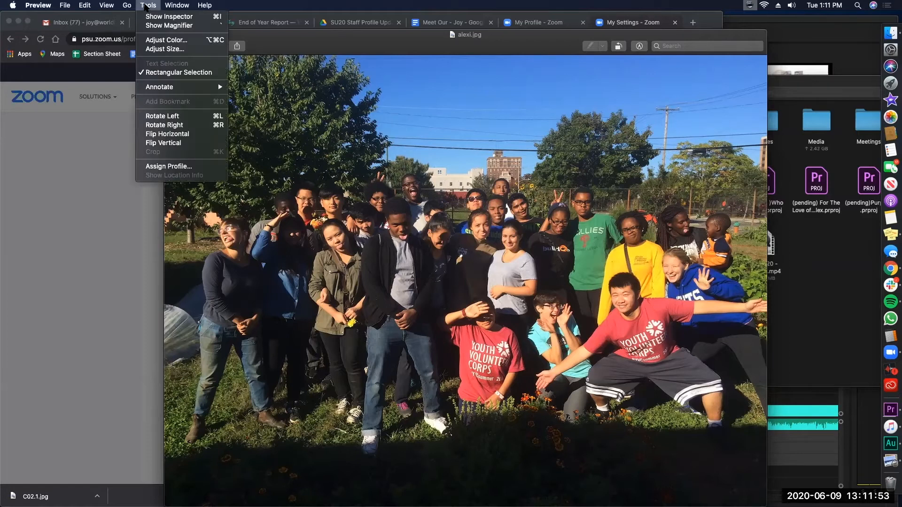
pyautogui.click(162, 49)
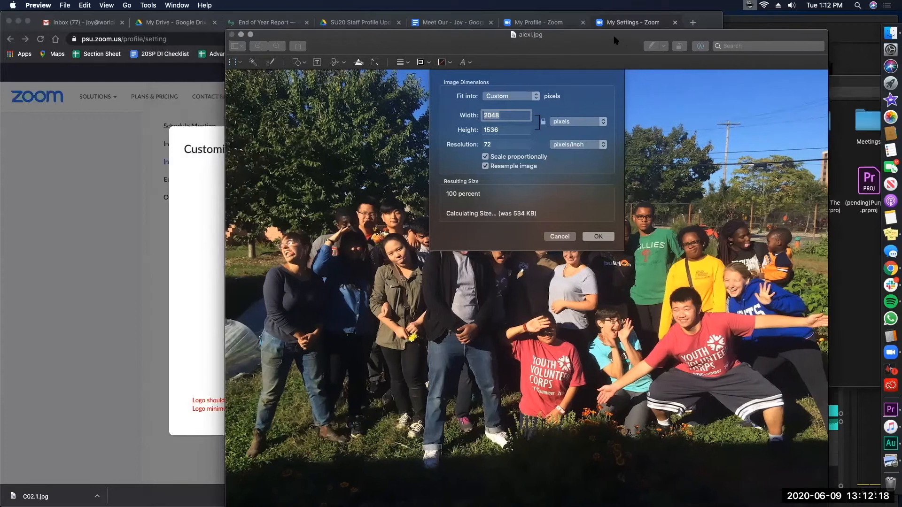
# - Compare the image dimensions with Zoom's logo limits, keep pixels as the unit, and resize the image to 60 pixels wide
pyautogui.moveTo(615, 41); pyautogui.dragTo(800, 34)
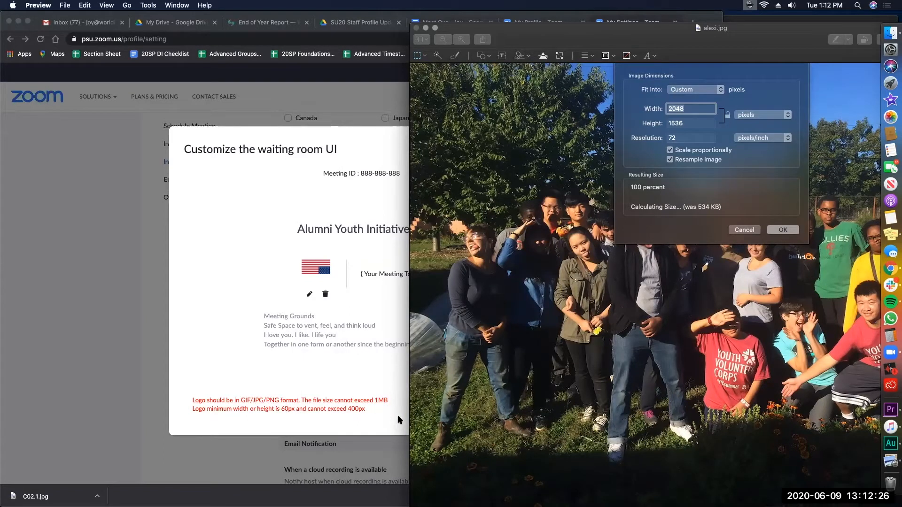
pyautogui.moveTo(600, 43); pyautogui.dragTo(293, 43)
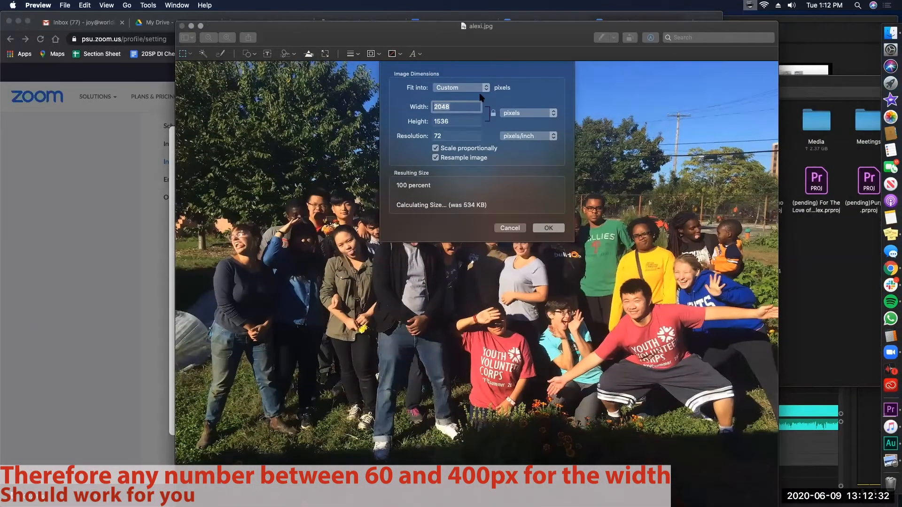
pyautogui.click(523, 116)
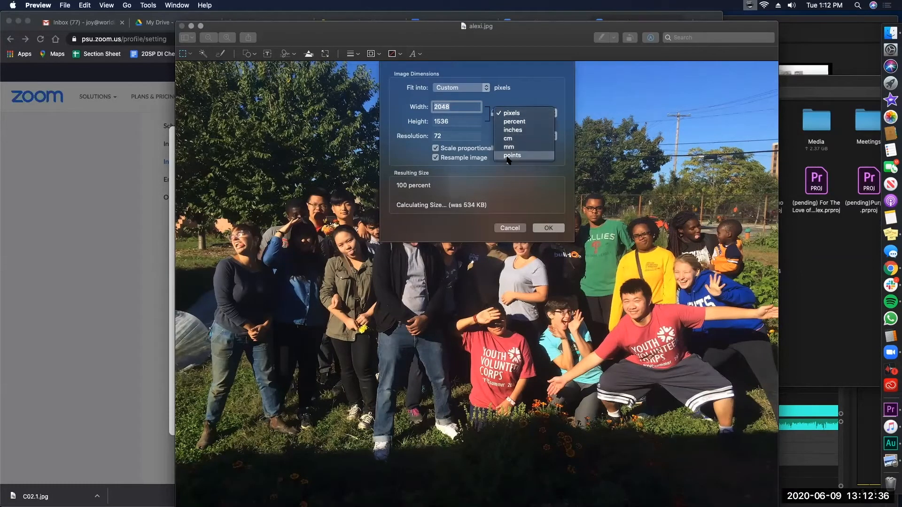
pyautogui.click(510, 116)
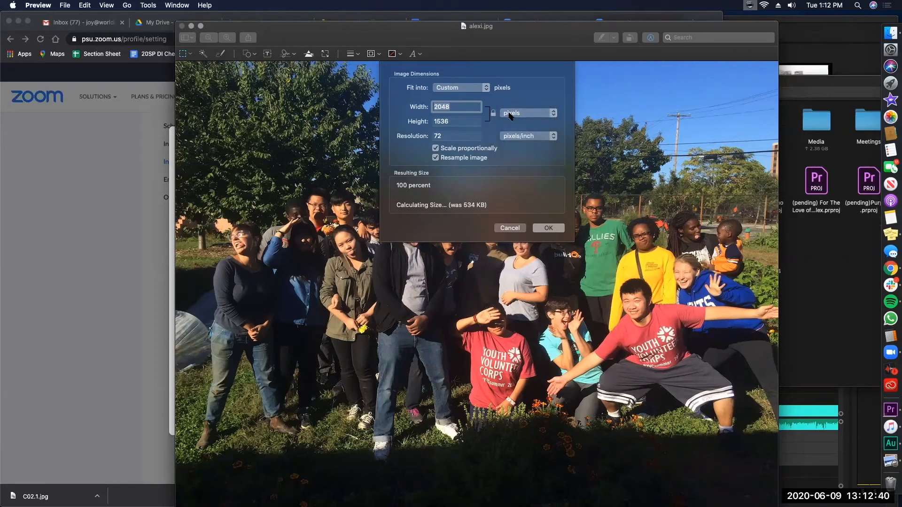
pyautogui.moveTo(362, 40); pyautogui.dragTo(628, 34)
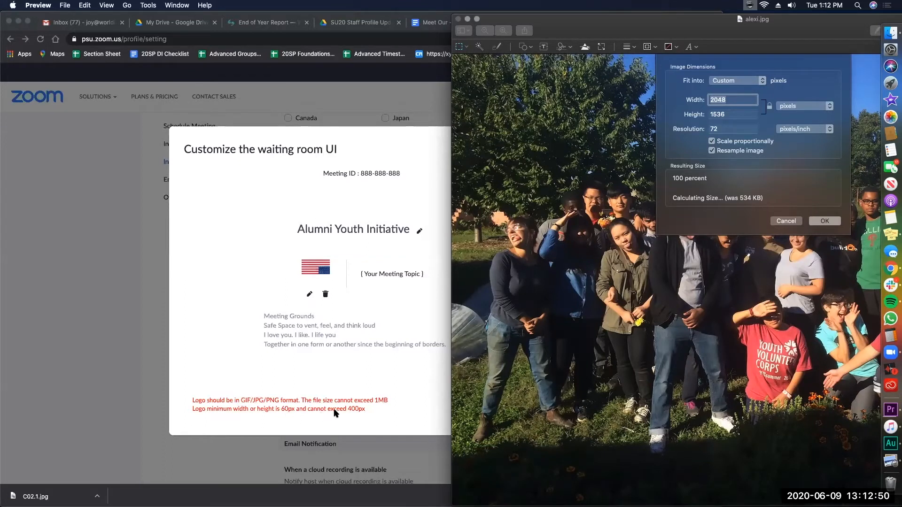
pyautogui.moveTo(553, 35); pyautogui.dragTo(239, 12)
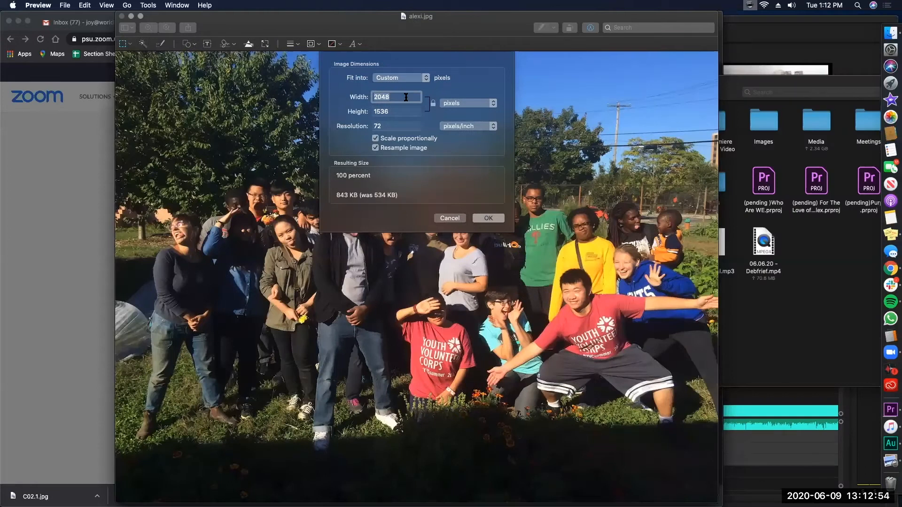
pyautogui.write('60')
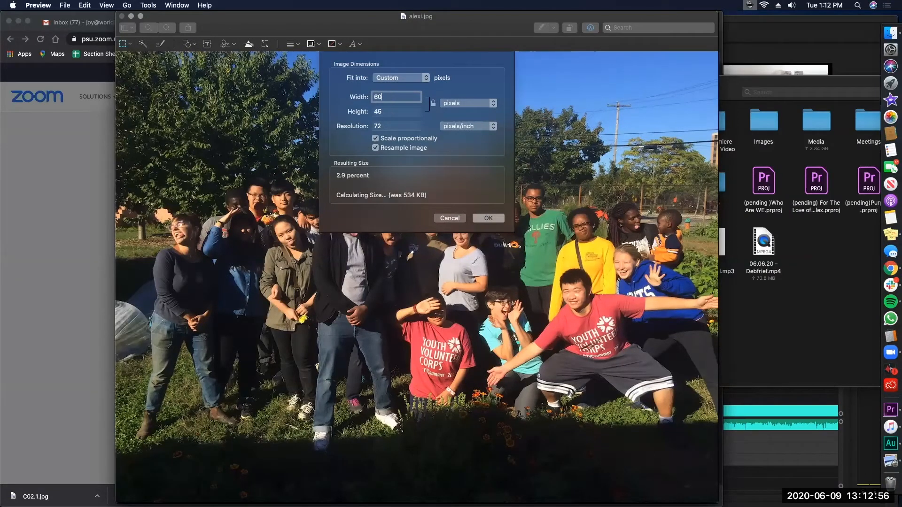
pyautogui.press('Return')
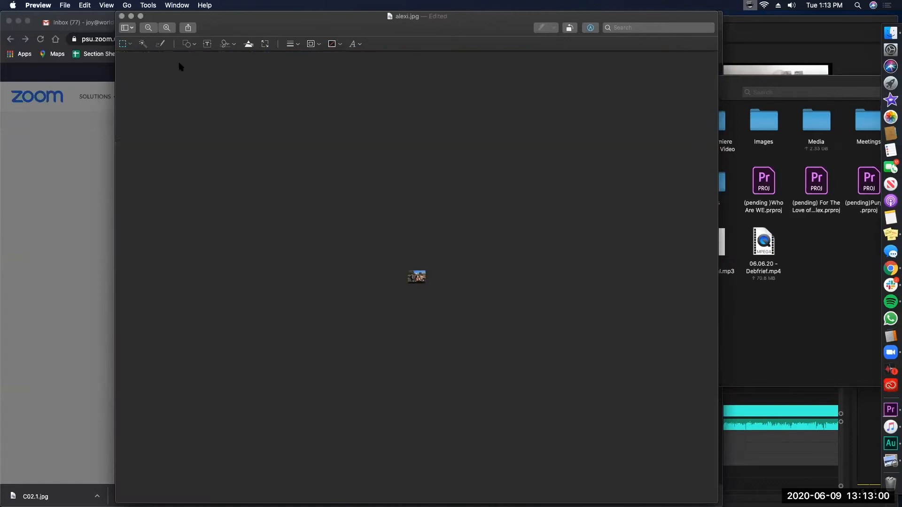
# - Resize alexi.jpg proportionally to a width of 300 pixels and check its dimensions
pyautogui.click(147, 5)
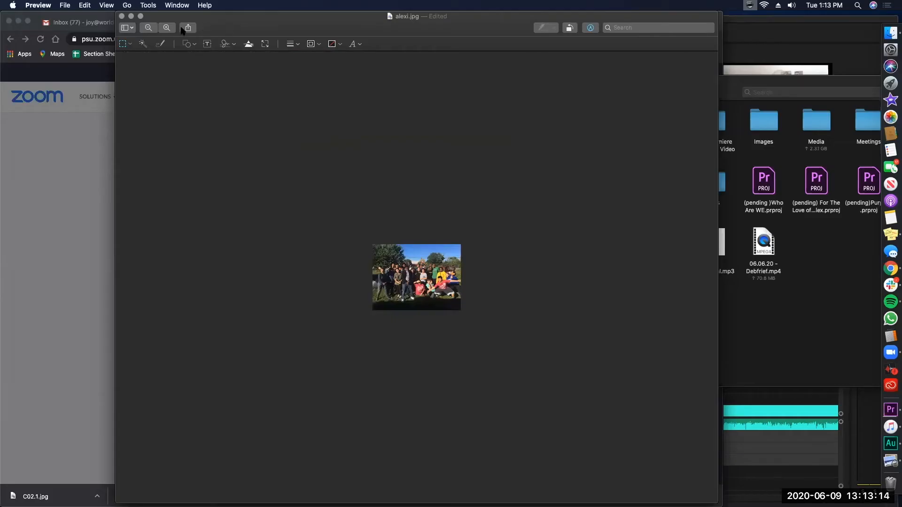
pyautogui.click(148, 6)
pyautogui.click(528, 131)
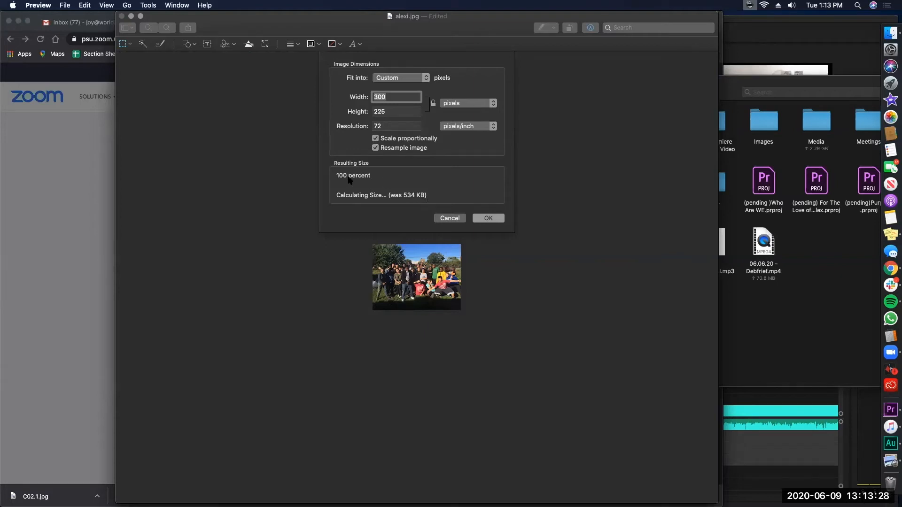
pyautogui.click(487, 218)
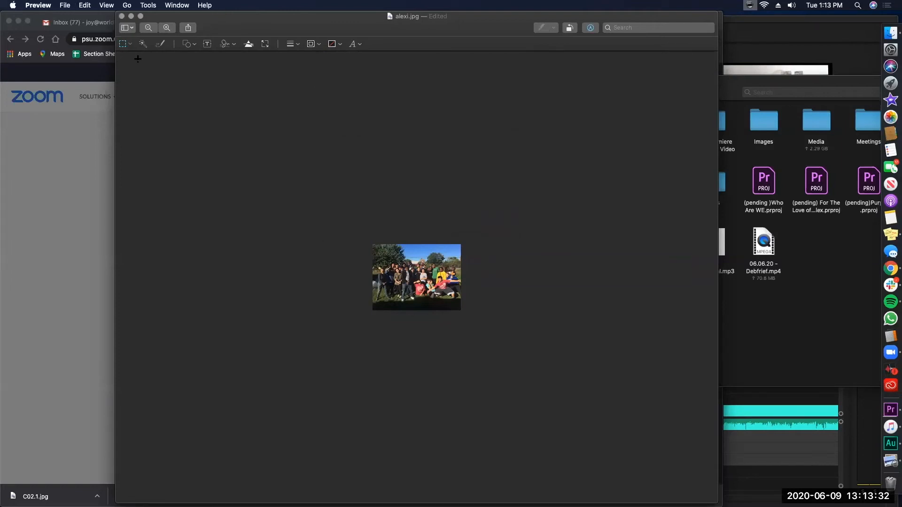
# - Quit Preview and reopen the resized alexi.jpg from the Alumni Youth Org folder to check it
pyautogui.click(46, 6)
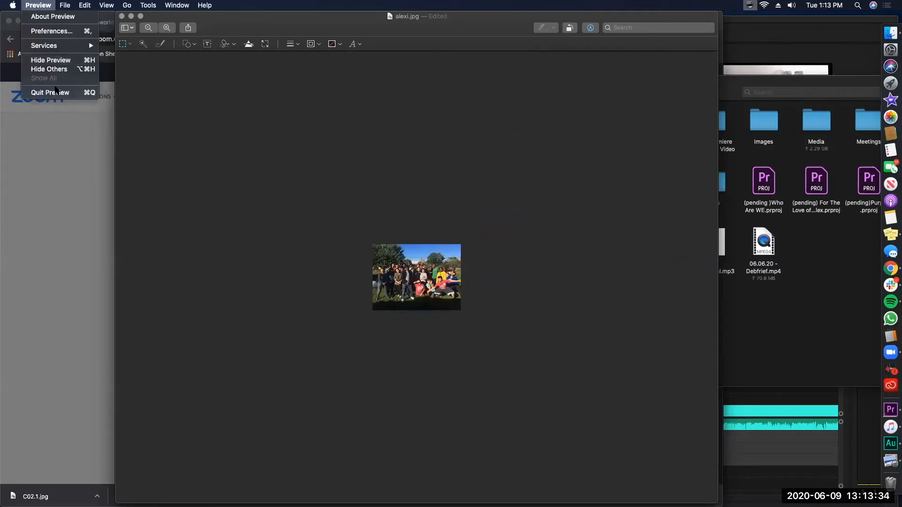
pyautogui.press('super+q')
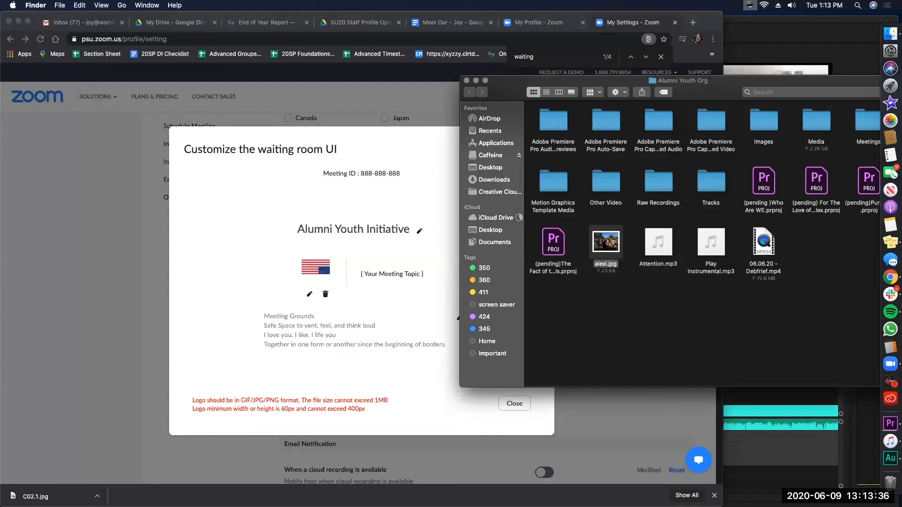
pyautogui.doubleClick(606, 242)
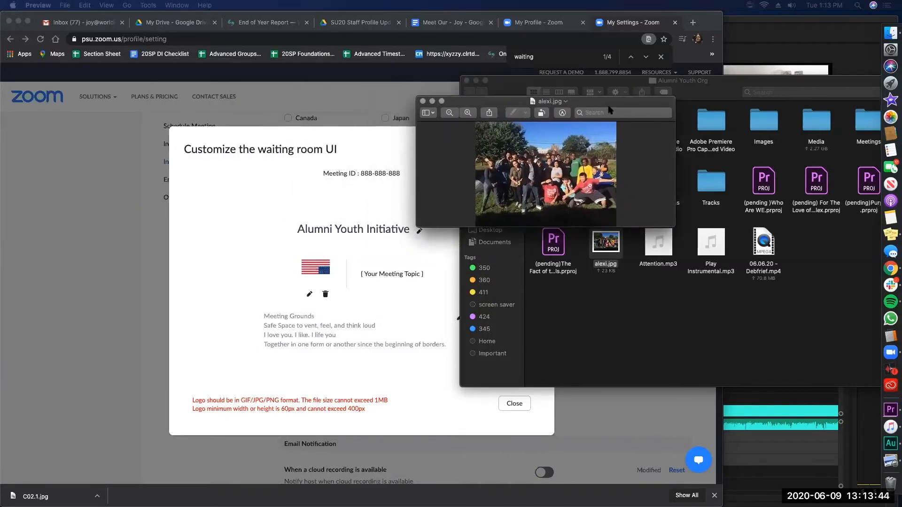
# - Switch to the Zoom settings in Chrome and replace the waiting room logo with the resized alexi.jpg
pyautogui.click(317, 220)
pyautogui.click(309, 294)
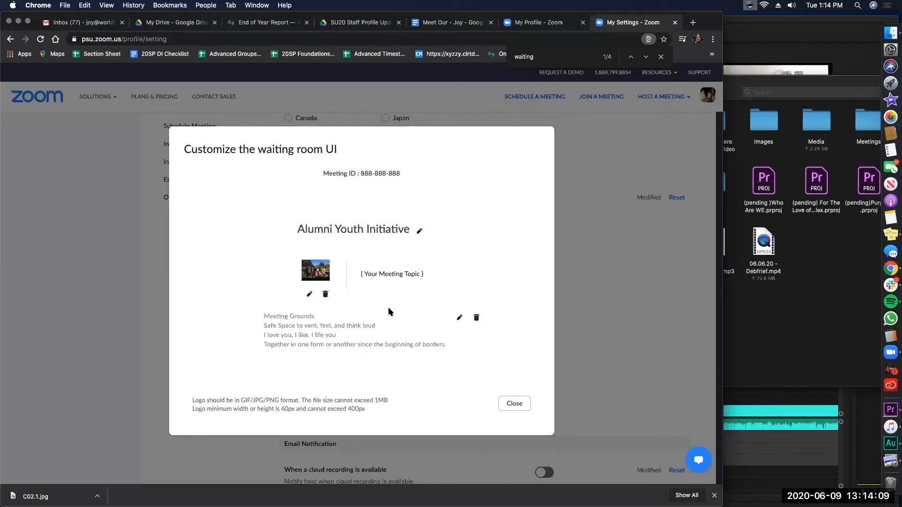
# - Open the waiting room description for editing and examine the meeting topic placeholder and the description's character limit
pyautogui.click(459, 318)
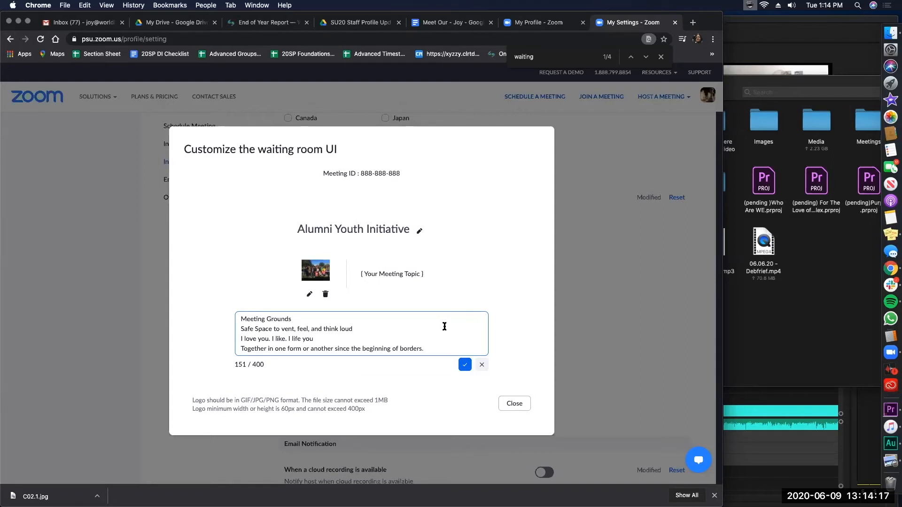
pyautogui.moveTo(359, 273); pyautogui.dragTo(426, 273)
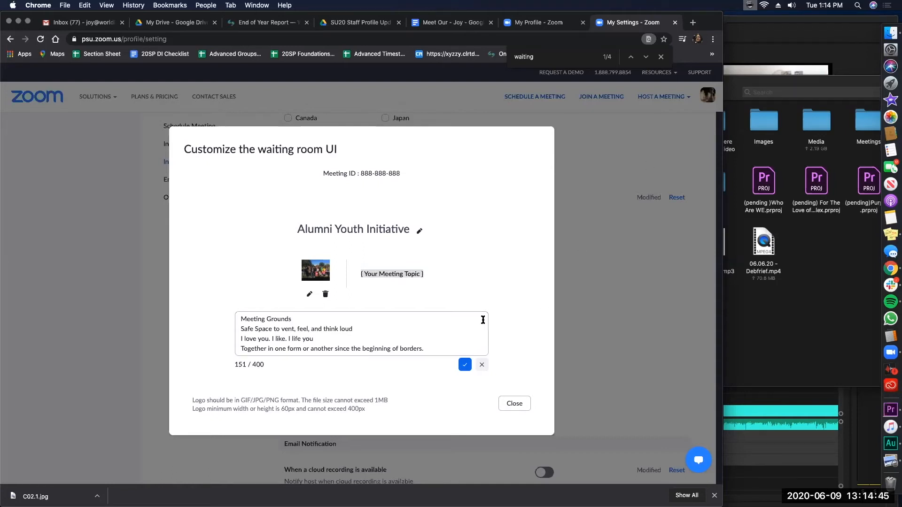
pyautogui.doubleClick(257, 365)
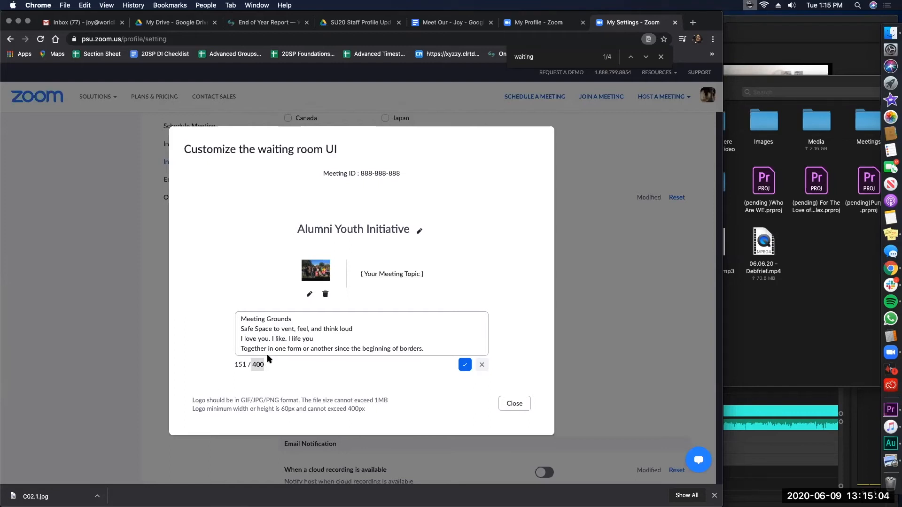
pyautogui.click(412, 371)
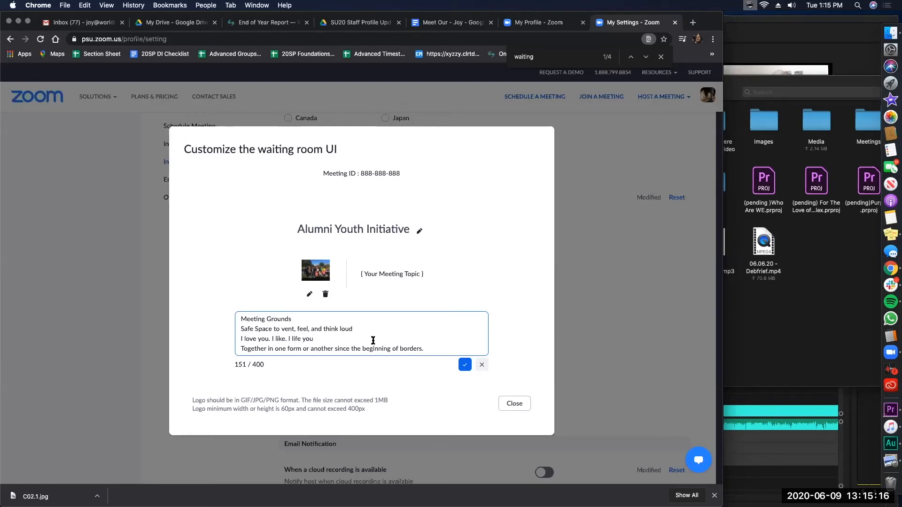
pyautogui.click(377, 306)
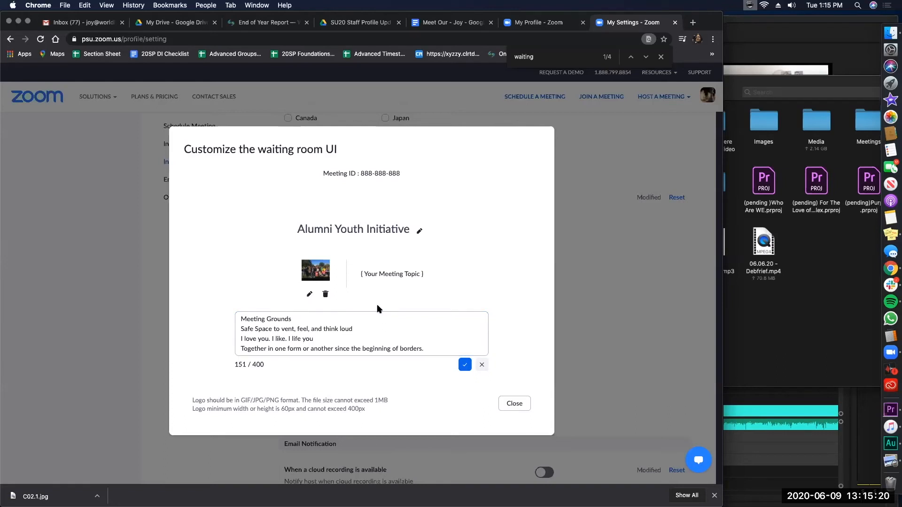